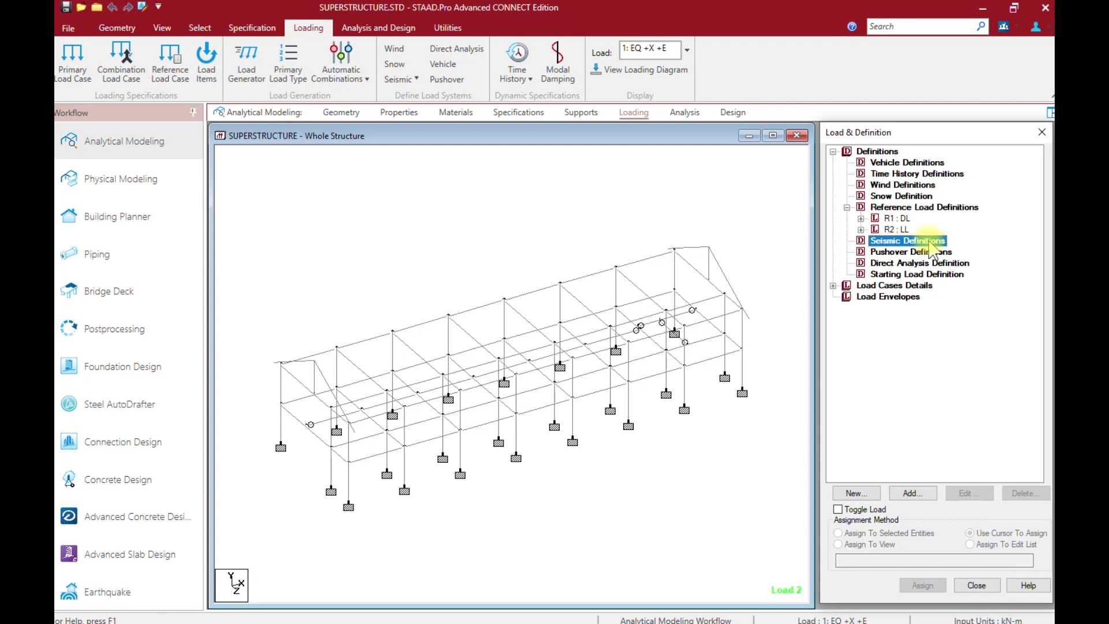
- Start a new seismic definition and set its code type to UBC 1997
click(928, 494)
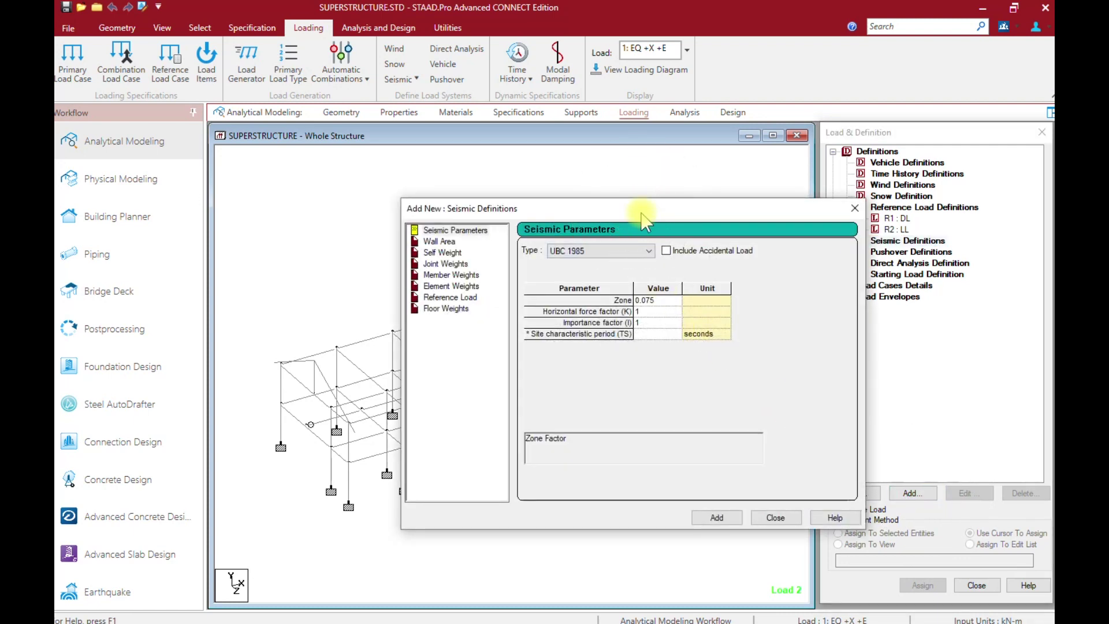
click(650, 252)
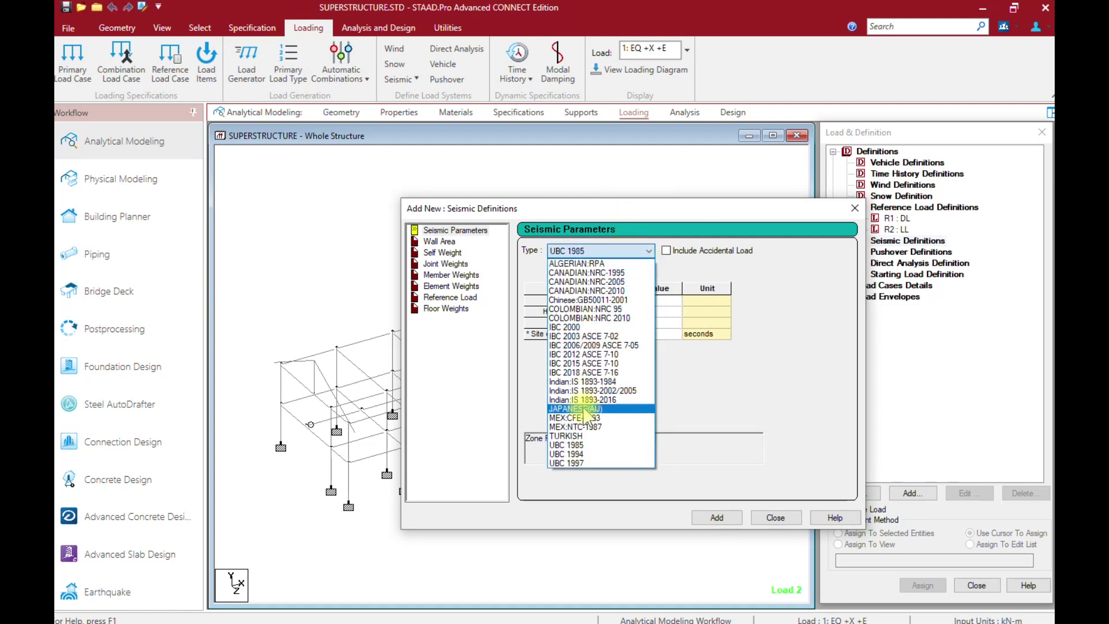
click(583, 463)
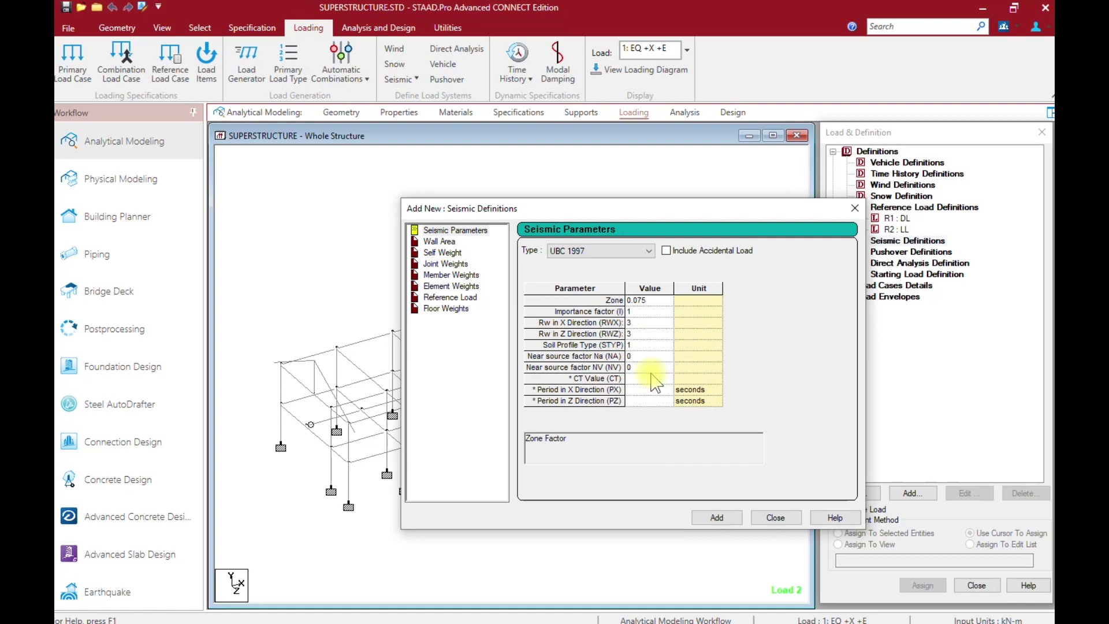
- Set the zone to 0.4, the importance factor to 1.5, and Rw in the X and Z directions to 8.5
click(661, 302)
text(0.4)
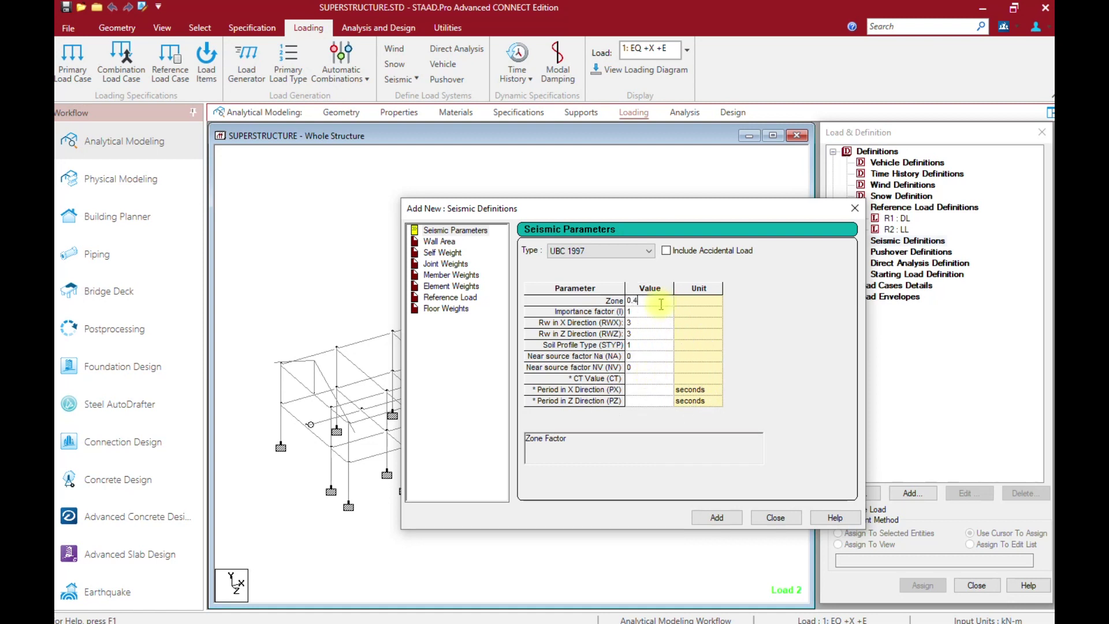
click(659, 313)
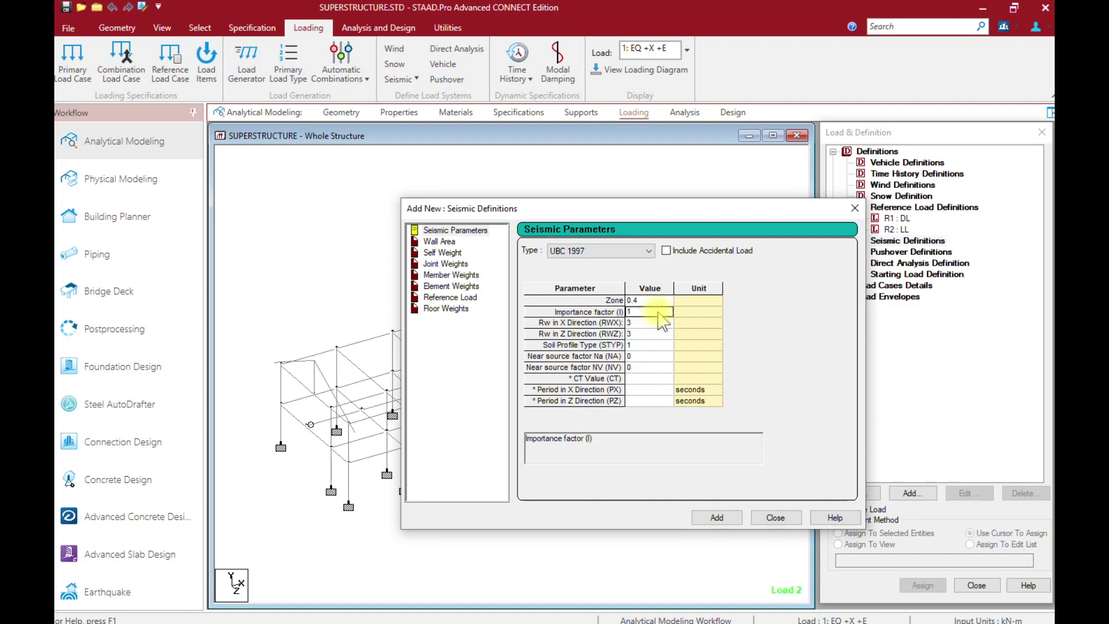
text(.5)
click(659, 324)
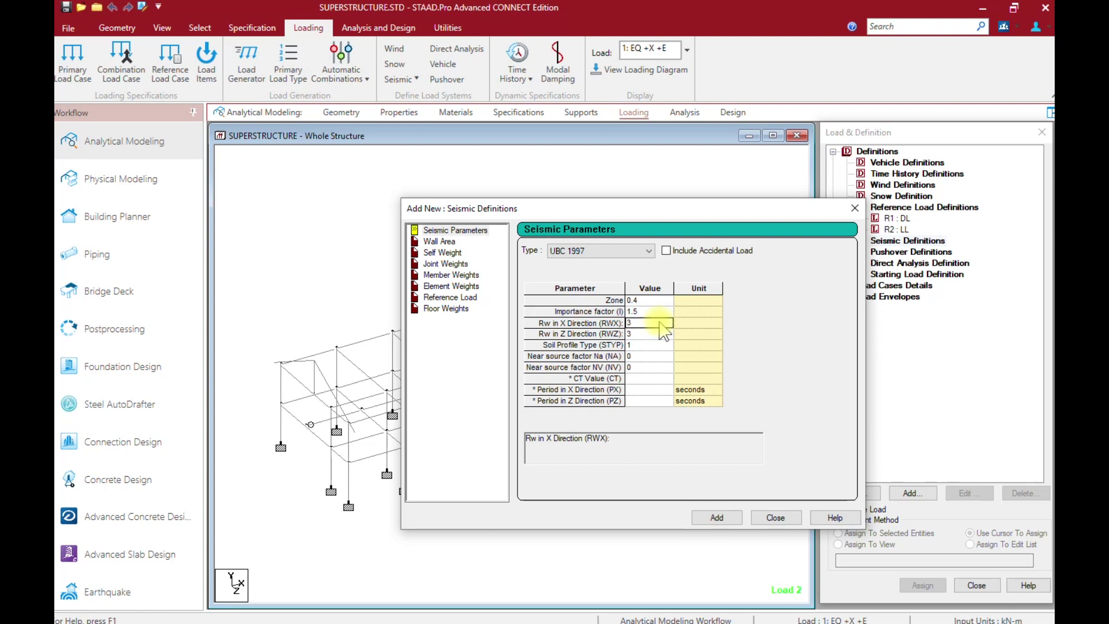
text(8.5)
click(661, 334)
text(8.5)
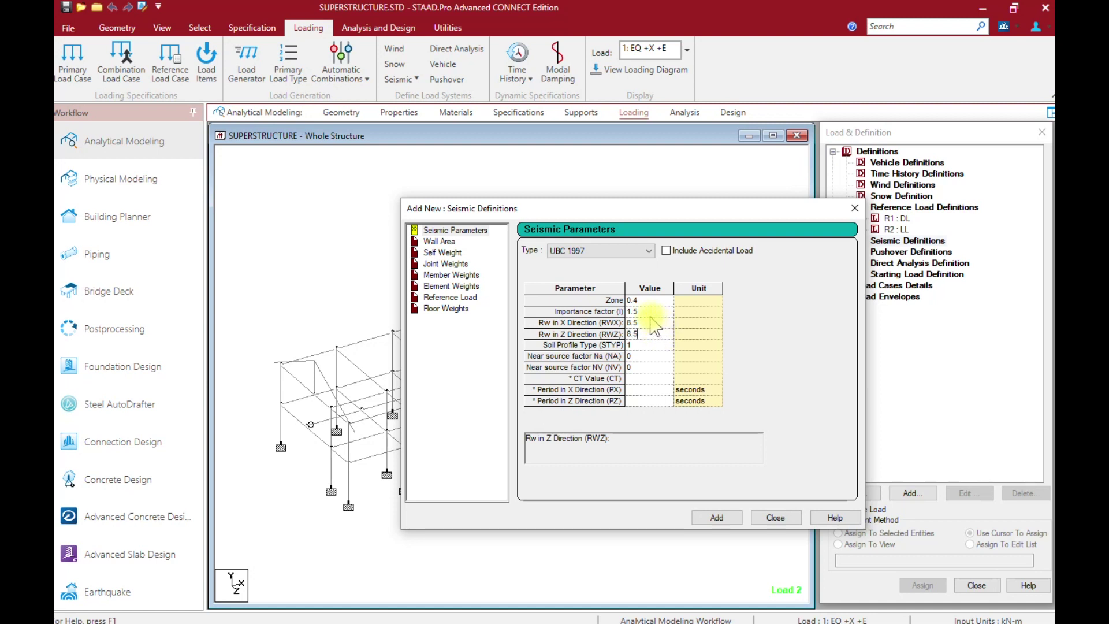
key(Return)
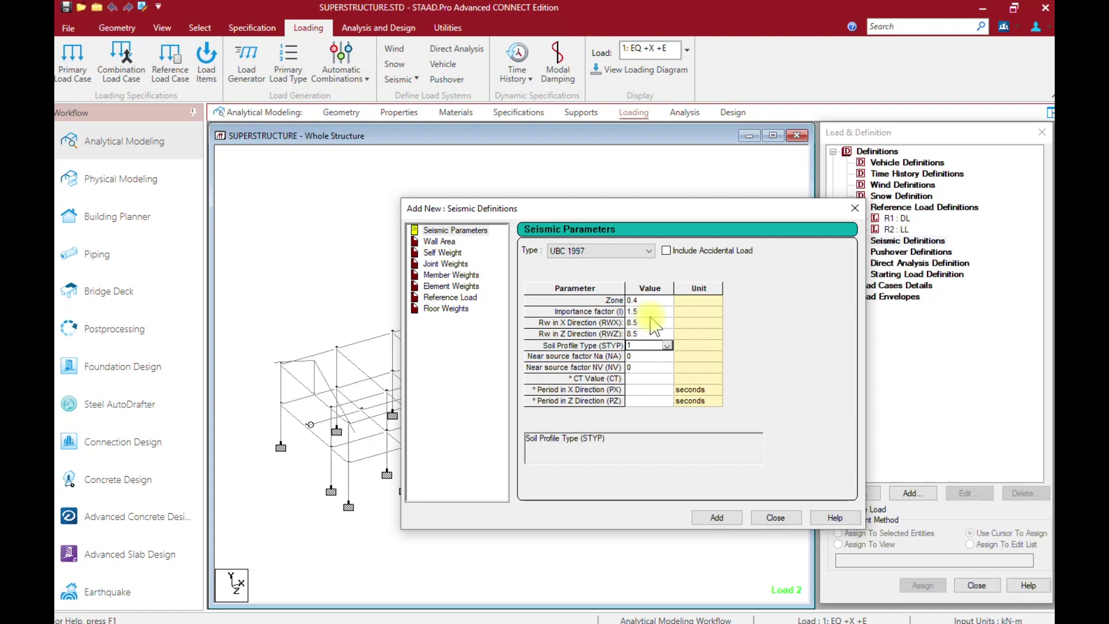
- Set the soil profile type to 4 and the near source factors to 1 for Na and 1.2 for NV
click(668, 345)
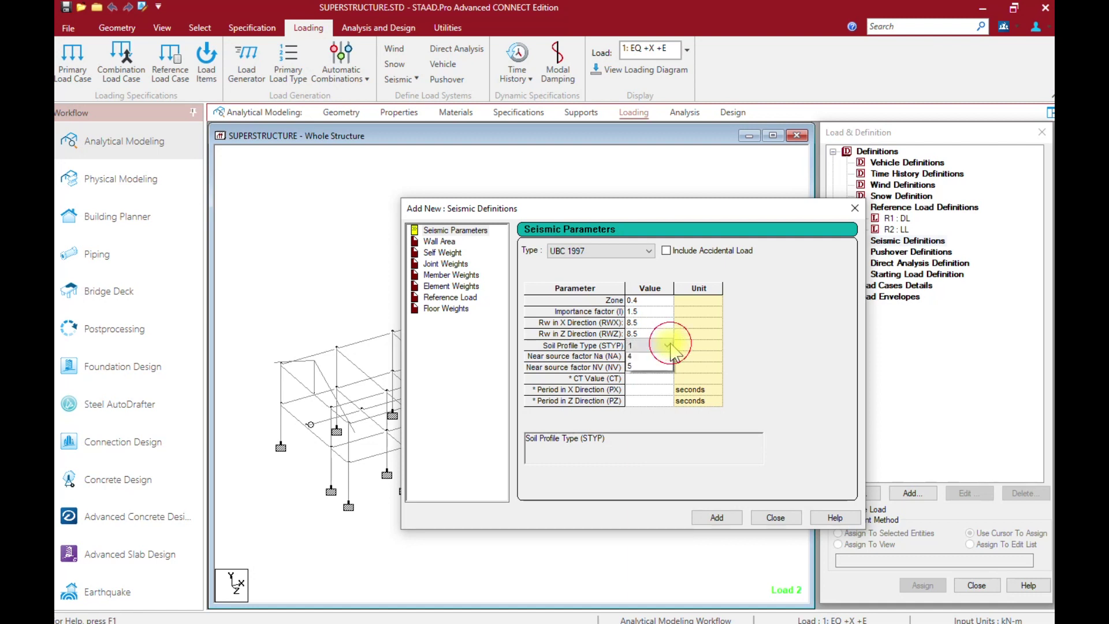
click(652, 388)
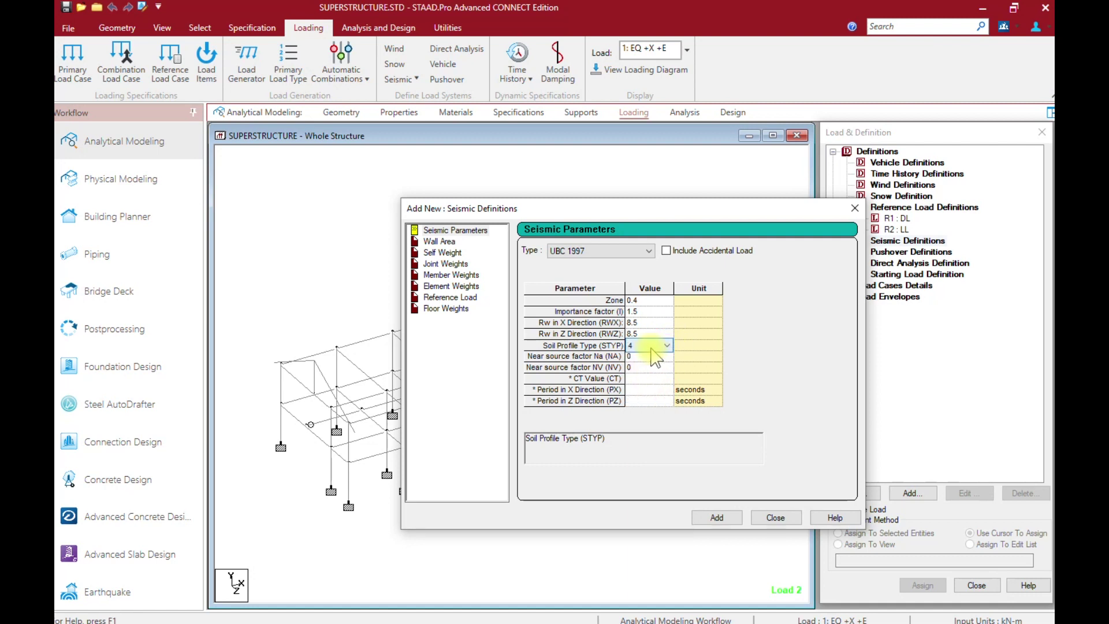
click(652, 357)
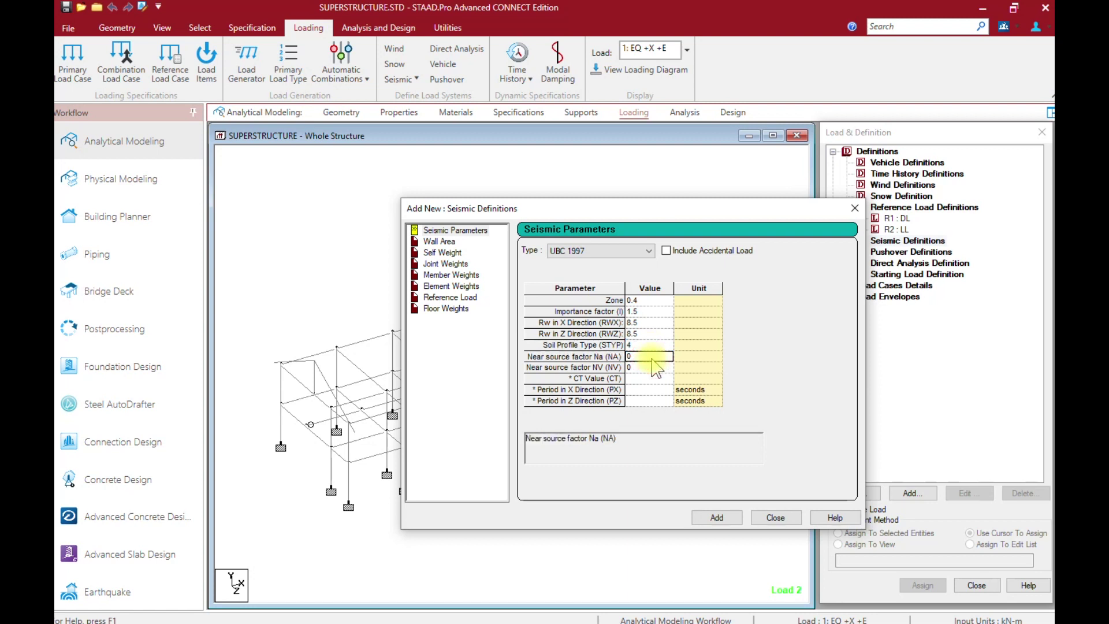
text(1)
click(653, 368)
text(1.2)
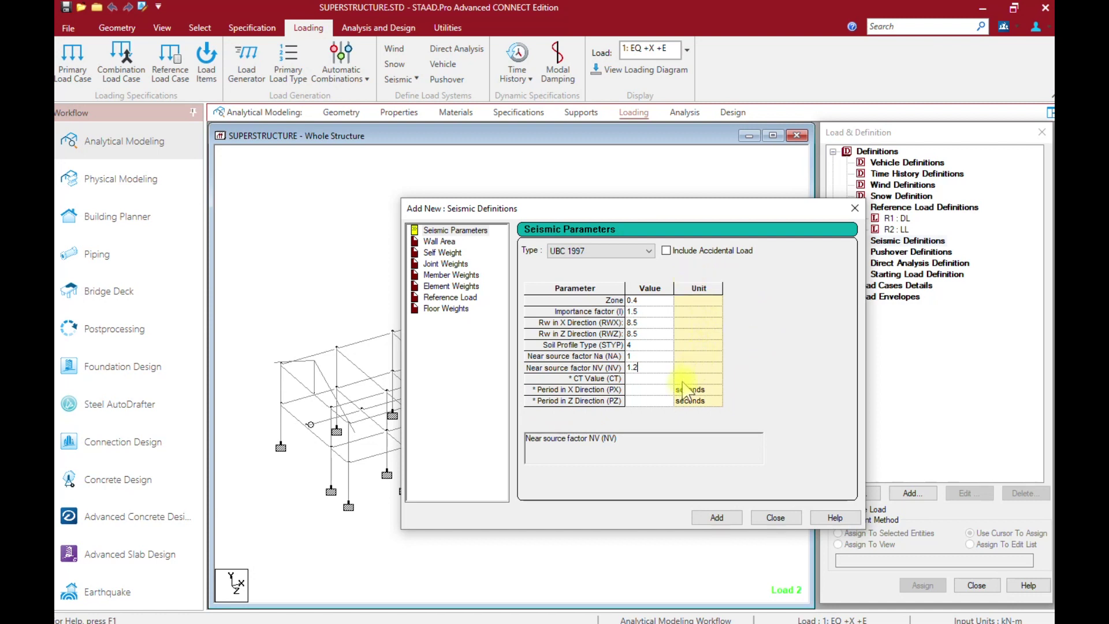
click(641, 378)
click(643, 390)
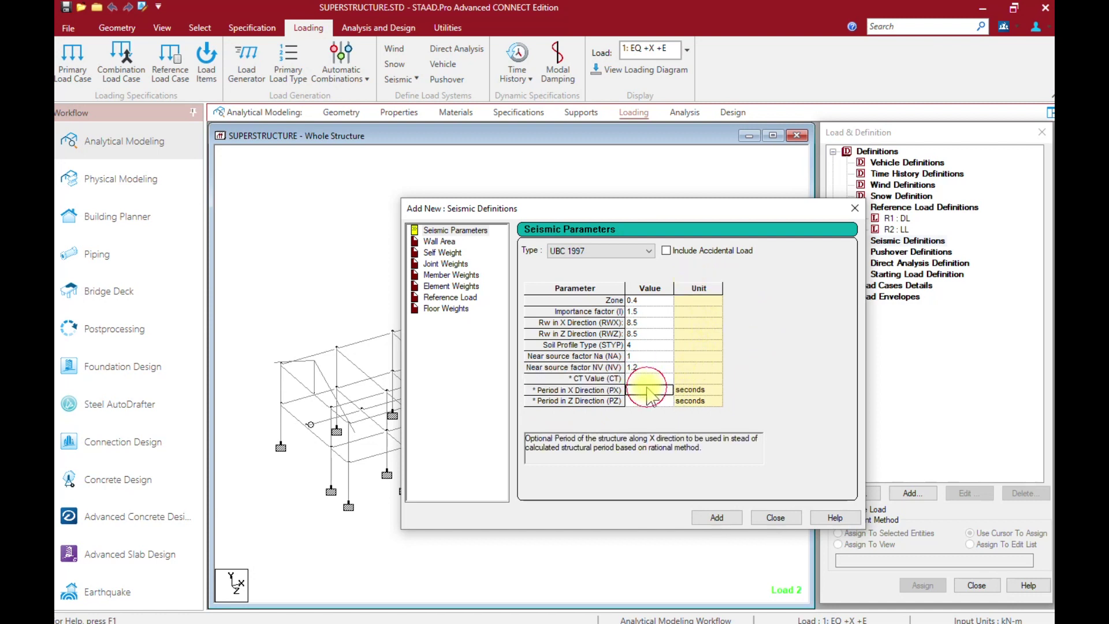
click(659, 401)
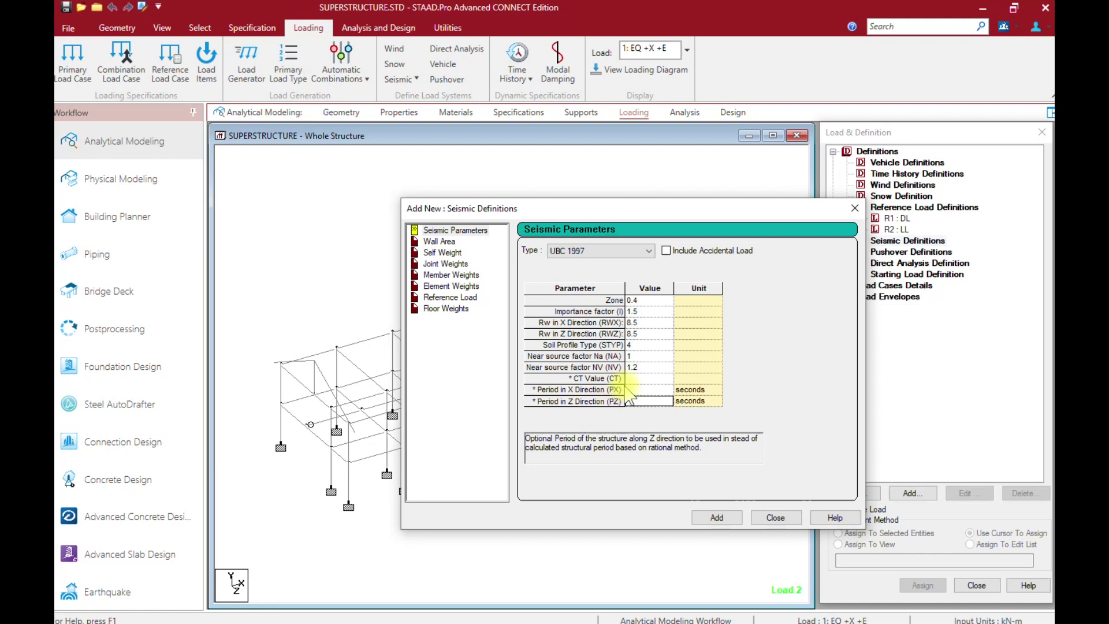
click(641, 380)
click(646, 402)
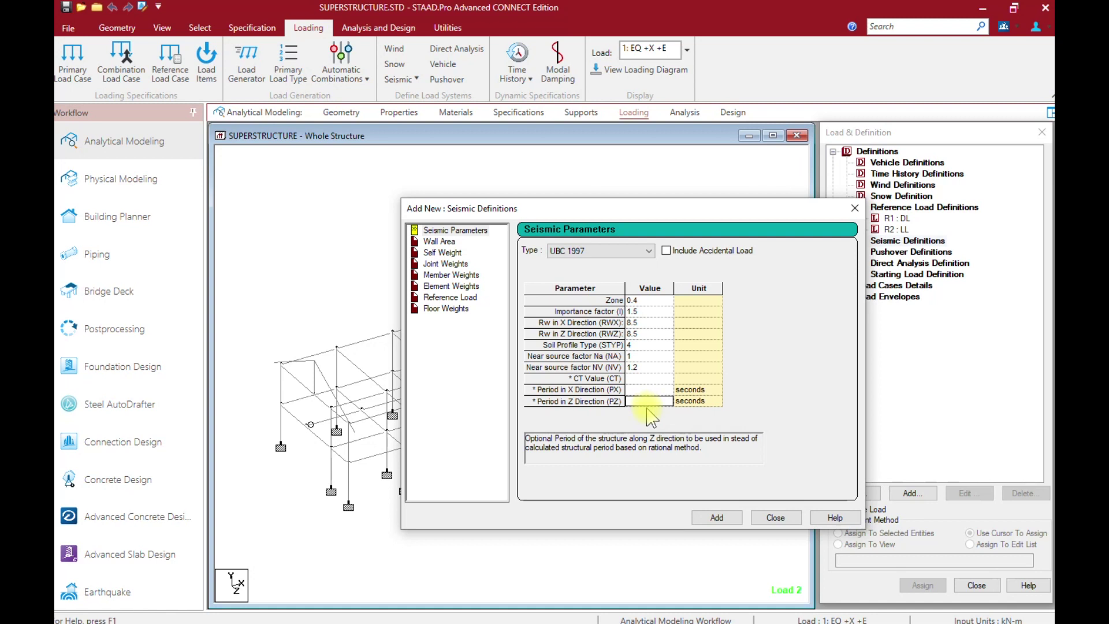
- Switch to the STAAD Notes presentation in PowerPoint and review the structure period formula and its Ct coefficients, returning to STAAD.Pro when done
key(alt+Tab)
key(alt+Tab)
key(alt+Tab)
key(alt+Tab)
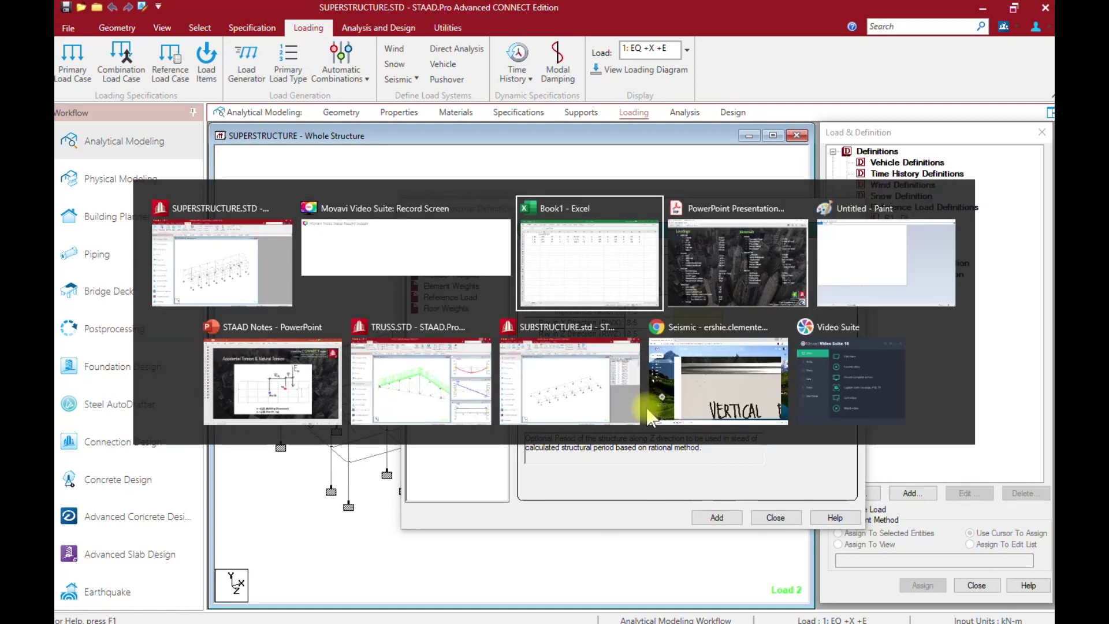
key(alt+Tab)
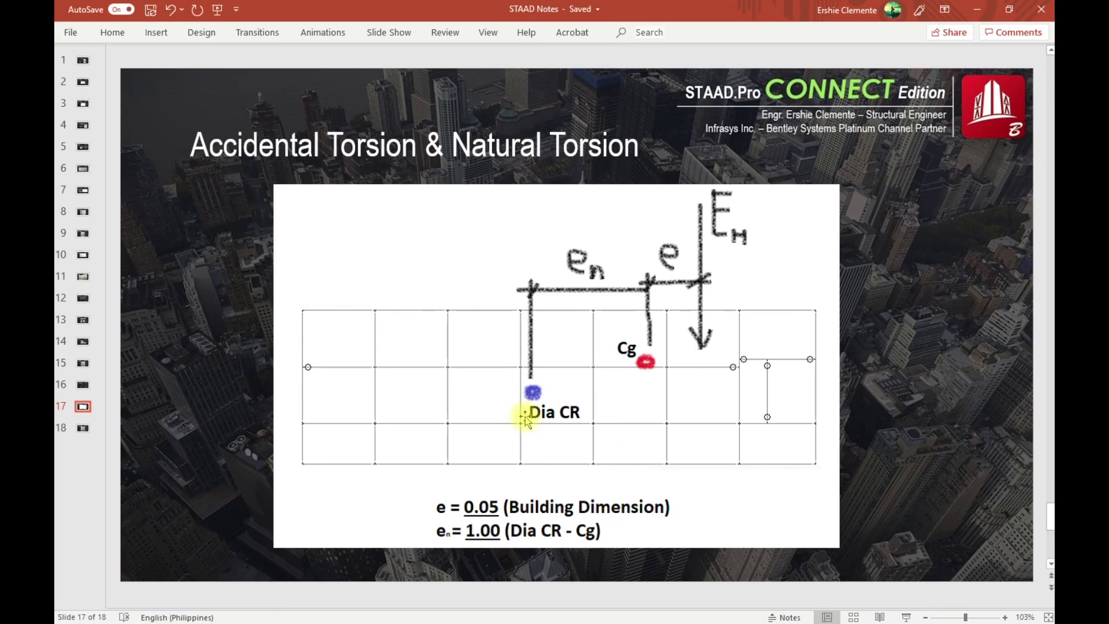
scroll(525, 418, up, 1)
scroll(525, 418, up, 1)
scroll(529, 393, up, 1)
scroll(531, 381, down, 1)
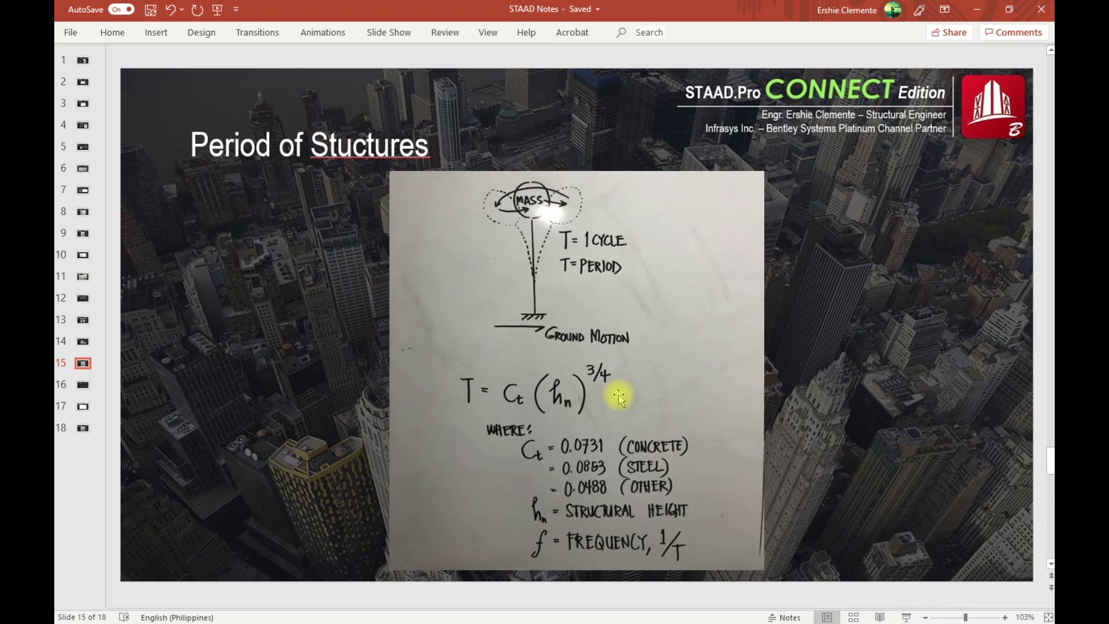
key(alt+Tab)
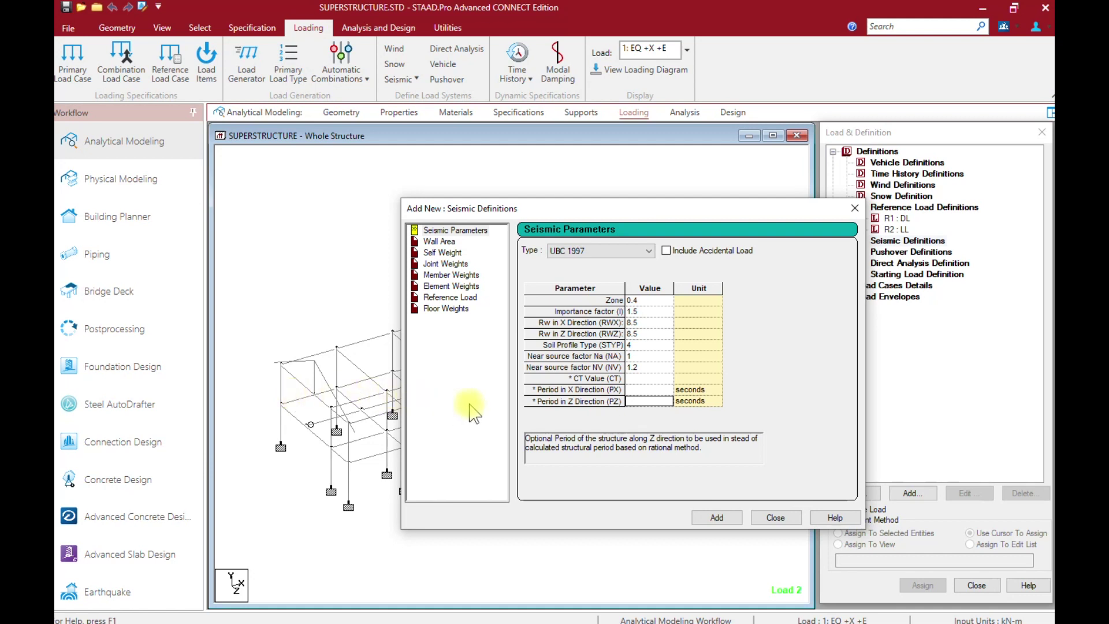
- Set the CT value to 0.0731 and the X and Z periods to 0.3767 seconds, and add the seismic parameters
click(644, 379)
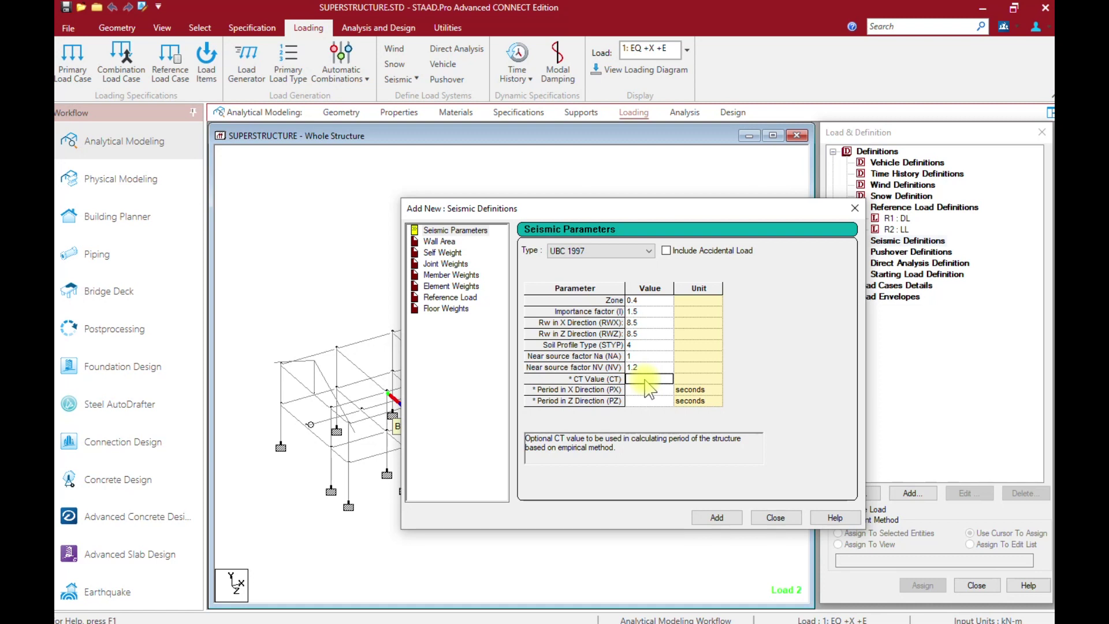
text(0.0731)
click(654, 391)
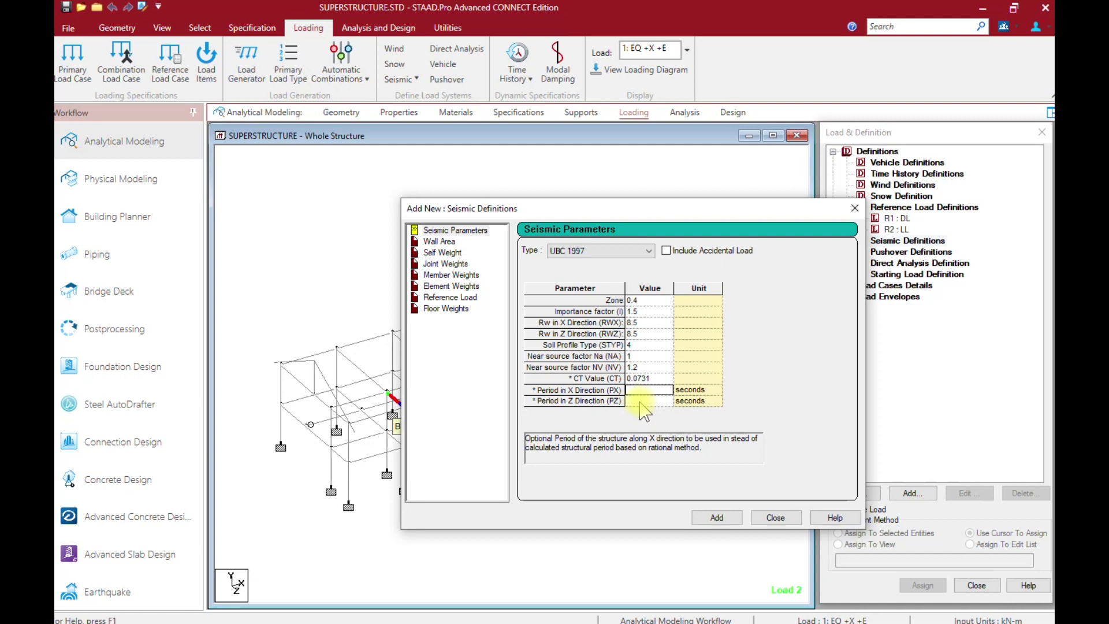
text(0.3767)
click(641, 402)
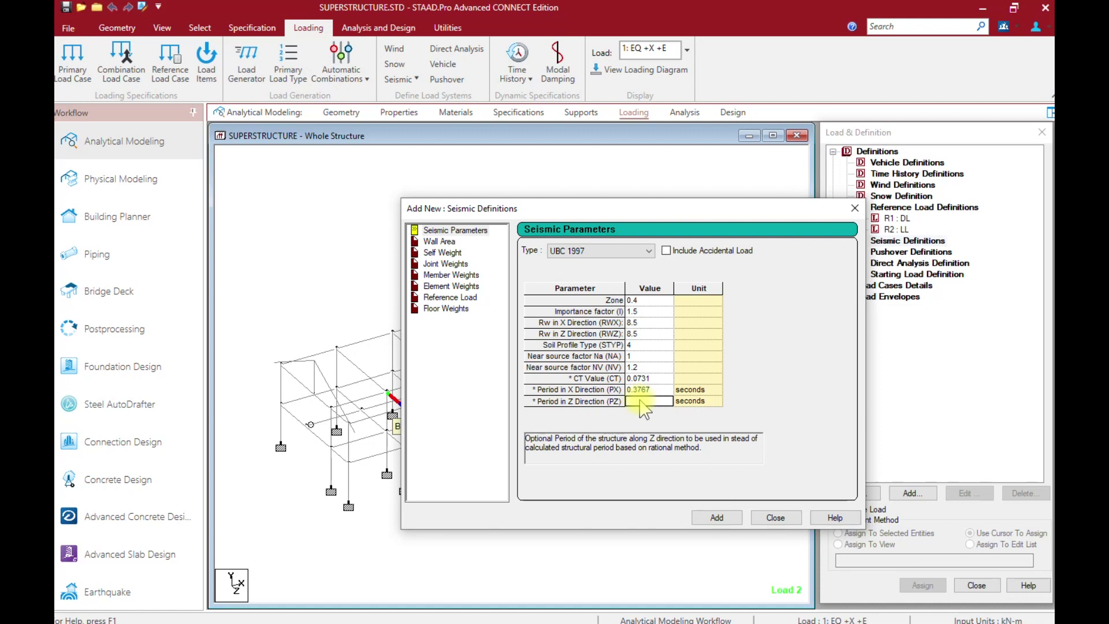
text(0.3767)
click(680, 398)
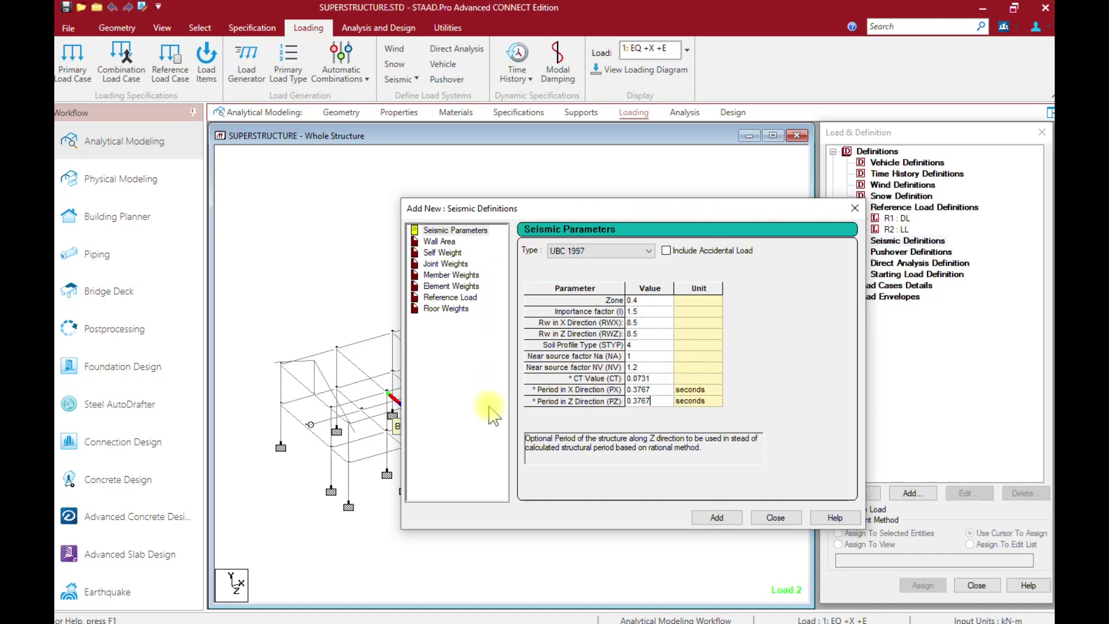
click(717, 518)
- Include reference load R1: DL with a factor of 1 as a referenced load of the seismic definition
click(426, 242)
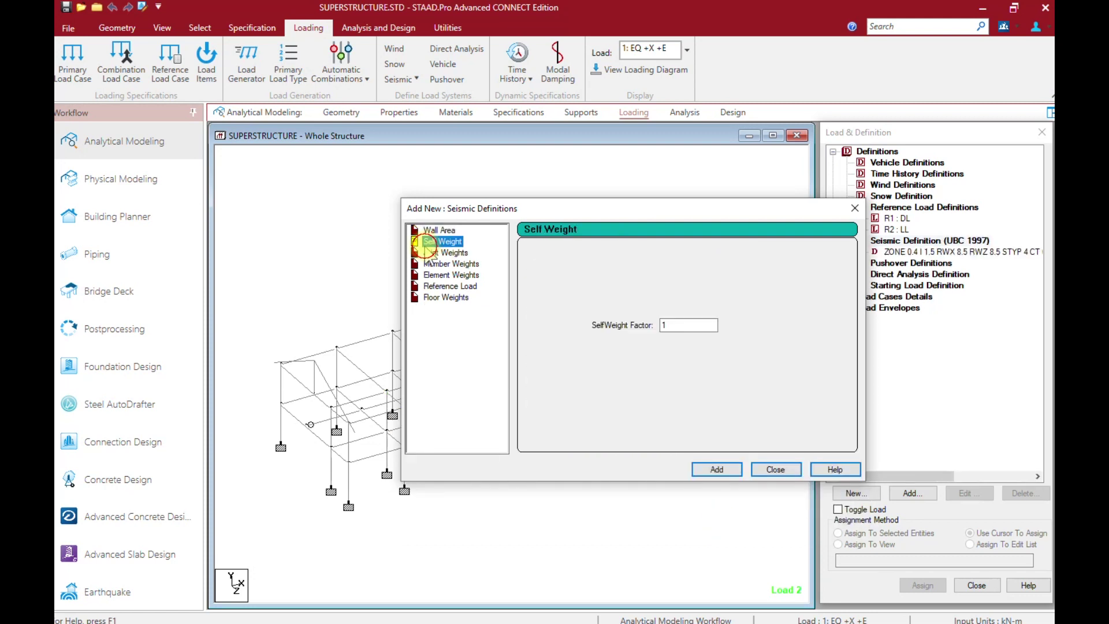
drag(557, 209, 404, 188)
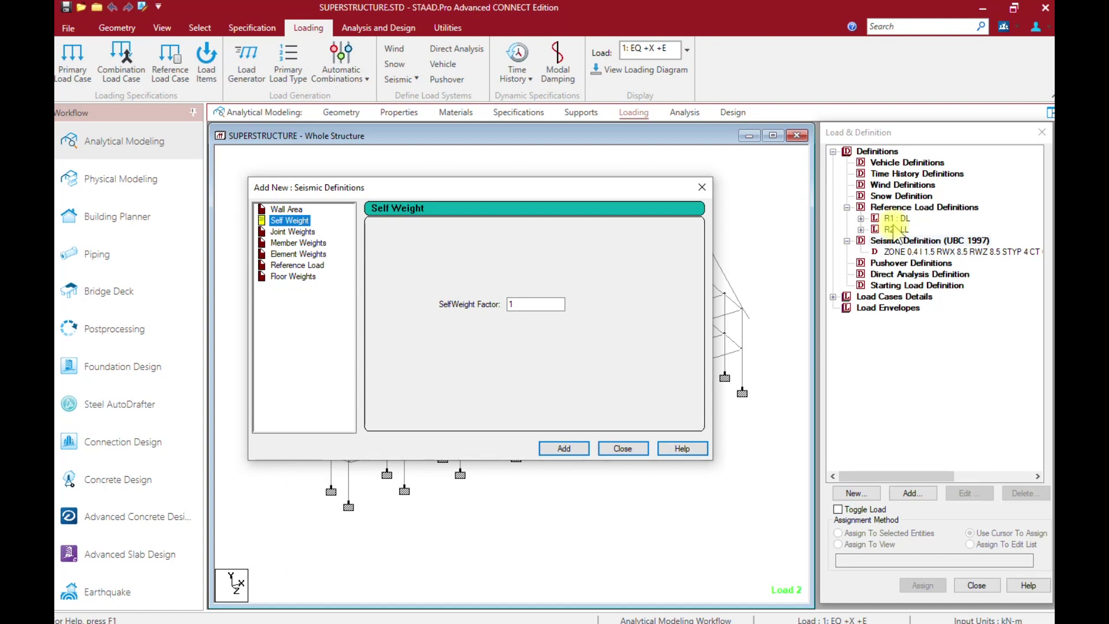
drag(414, 196, 434, 202)
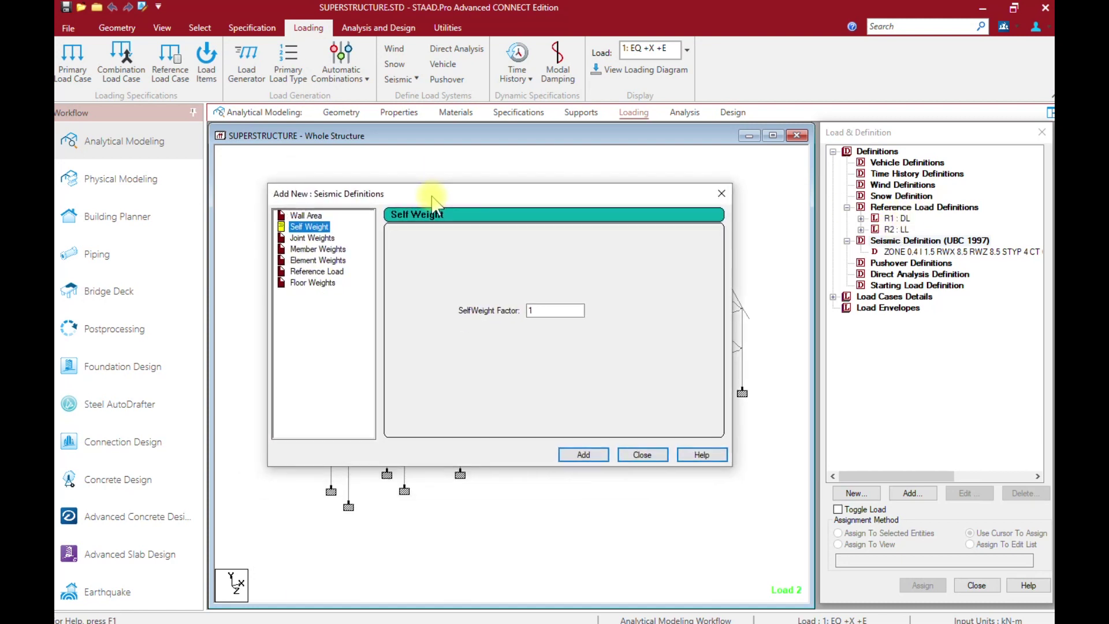
click(331, 274)
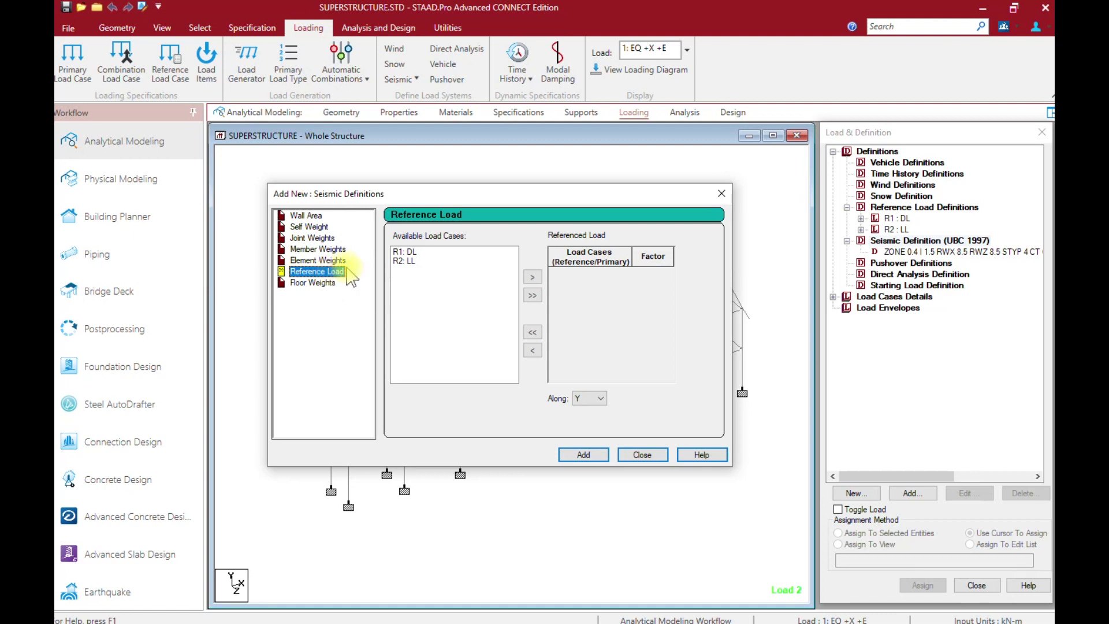
click(407, 254)
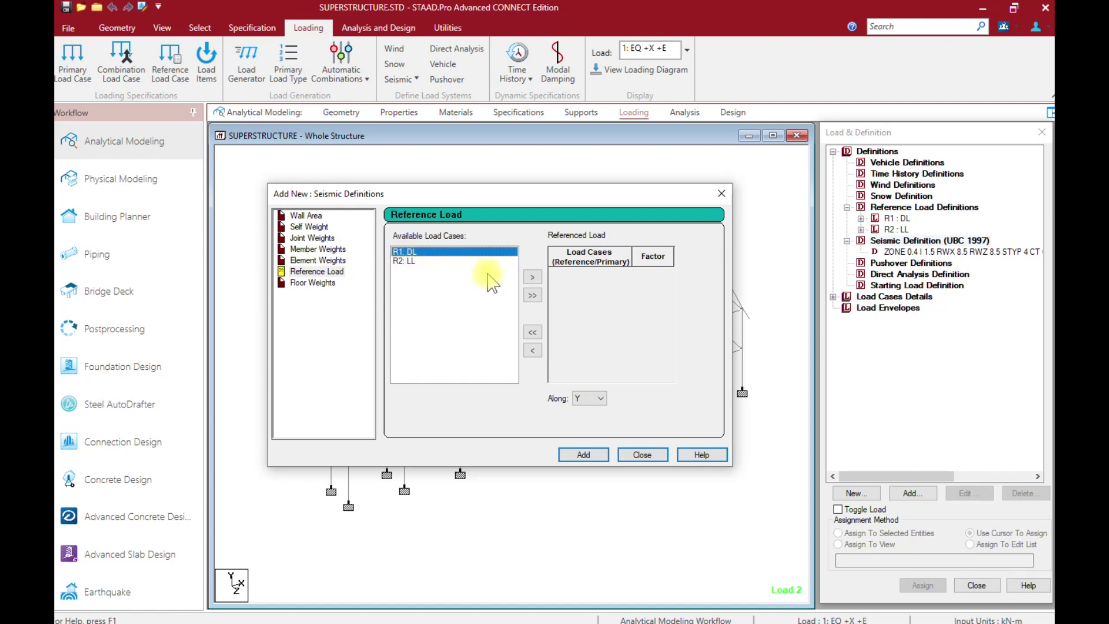
click(533, 277)
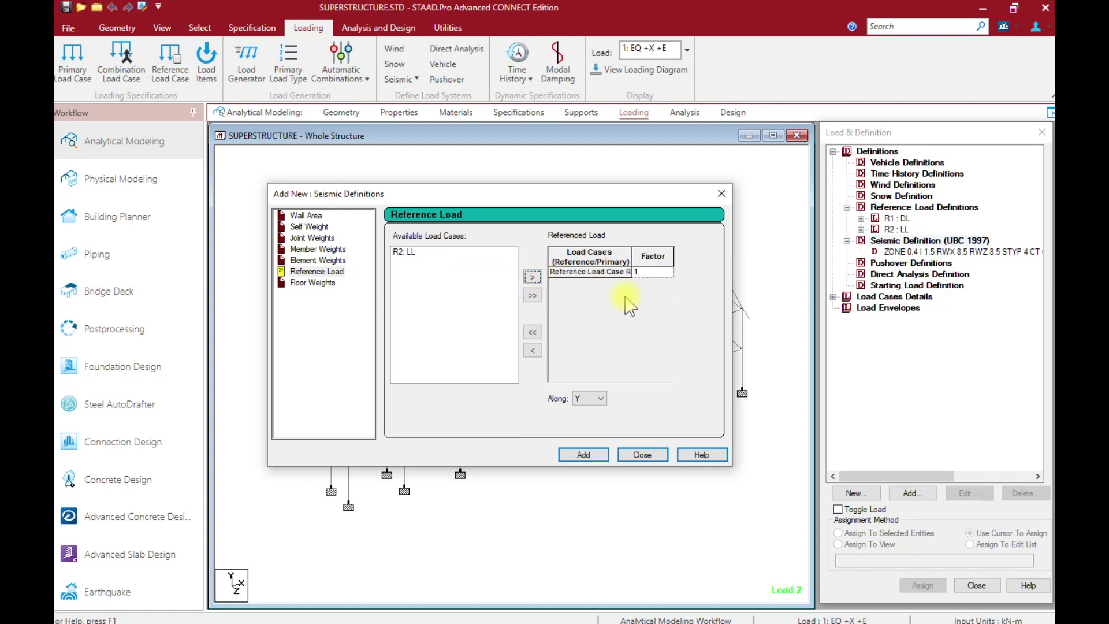
click(651, 274)
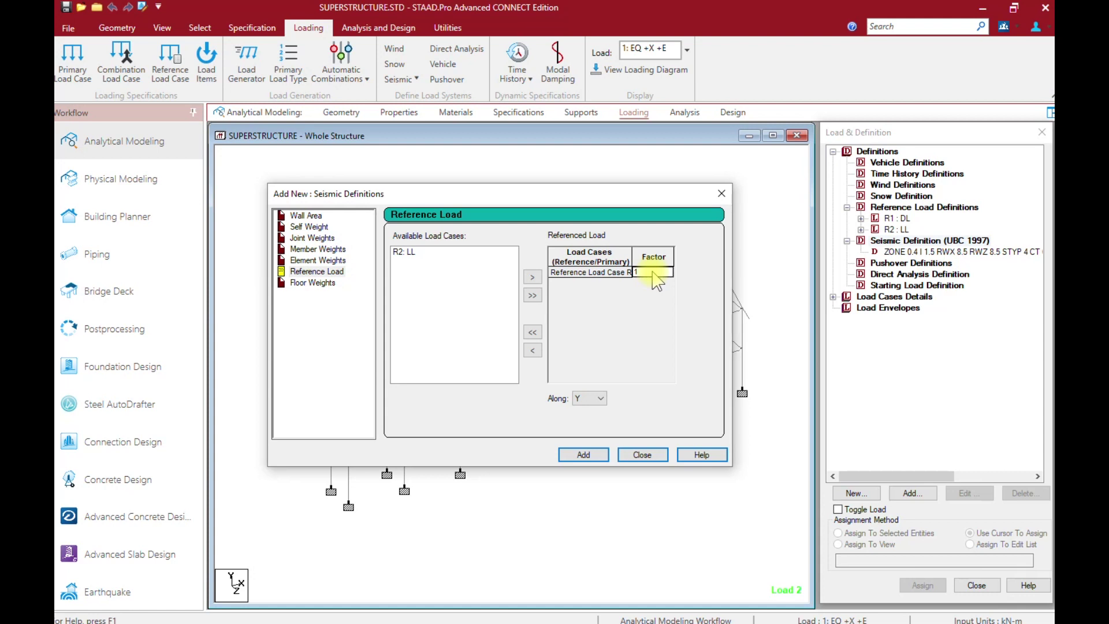
- Include reference load R2: LL with a factor of 0.25, add the referenced loads along Y to the definition, and finish adding
click(413, 256)
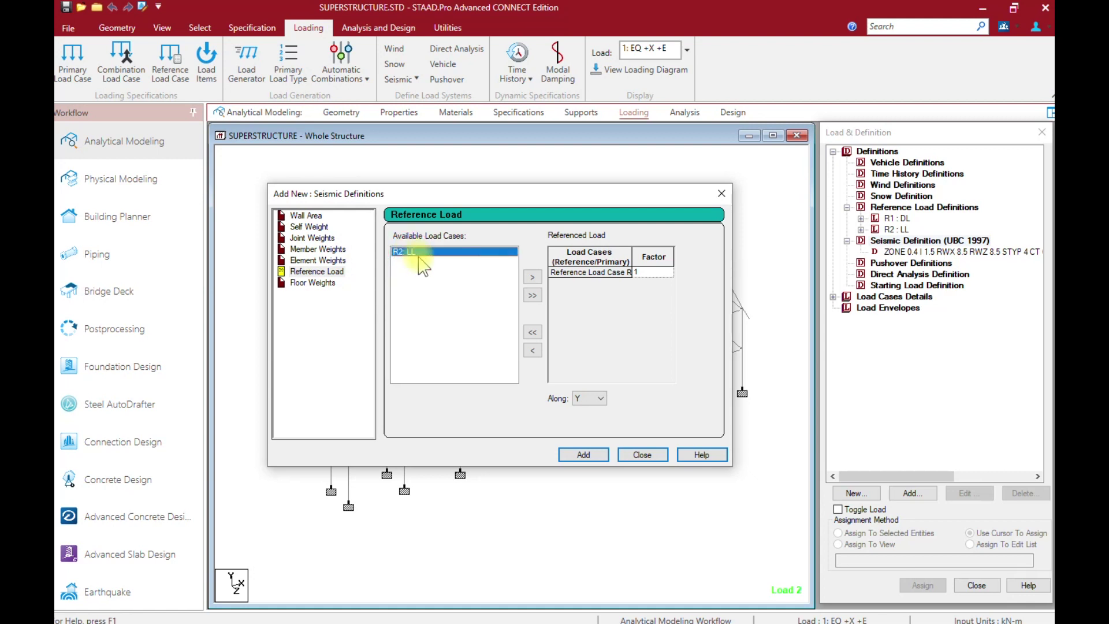
click(532, 277)
click(663, 284)
key(BackSpace)
text(0.25)
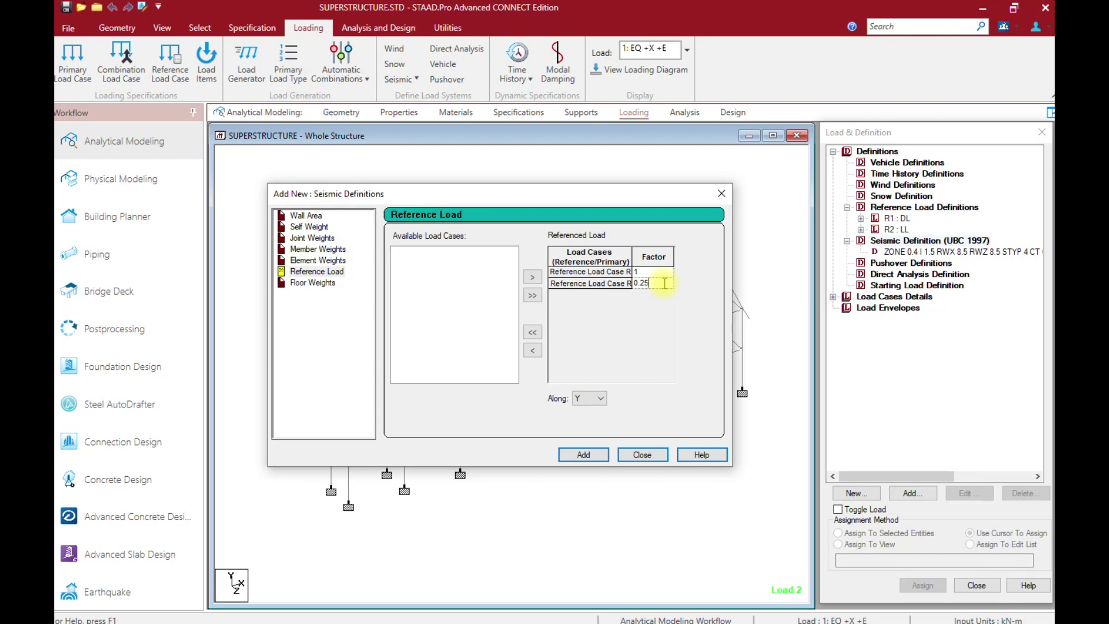
click(578, 454)
click(640, 455)
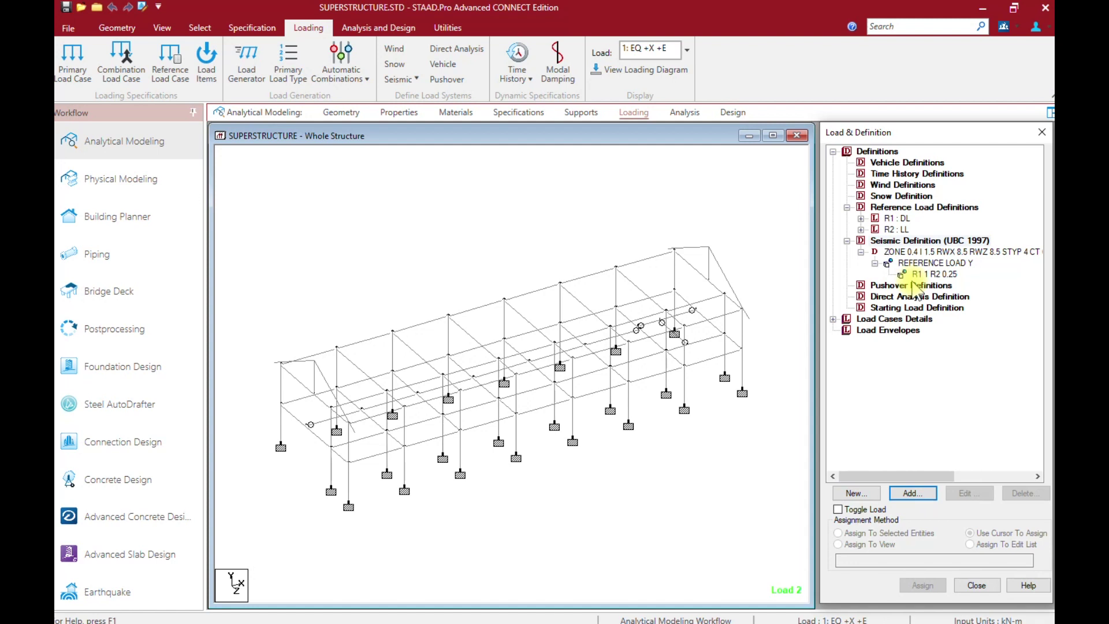